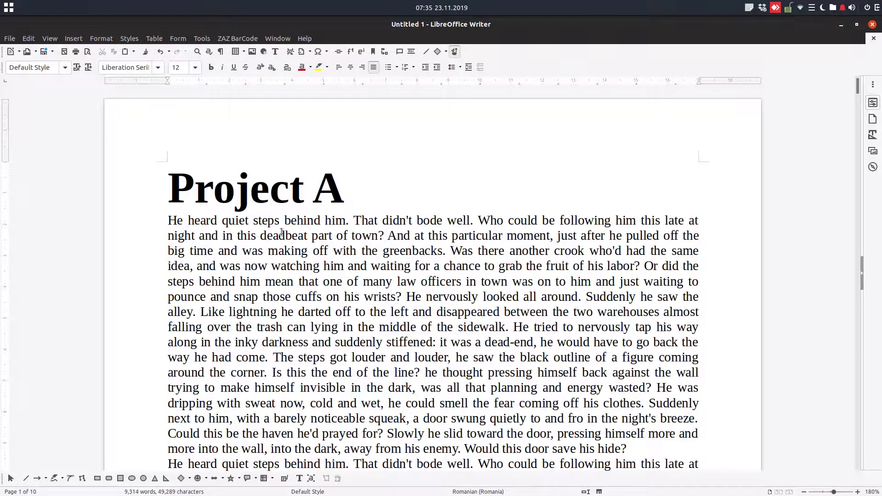
pyautogui.keyDown('ctrl'); pyautogui.scroll(-2, 279, 236); pyautogui.keyUp('ctrl')
pyautogui.keyDown('ctrl'); pyautogui.scroll(-1, 279, 235); pyautogui.keyUp('ctrl')
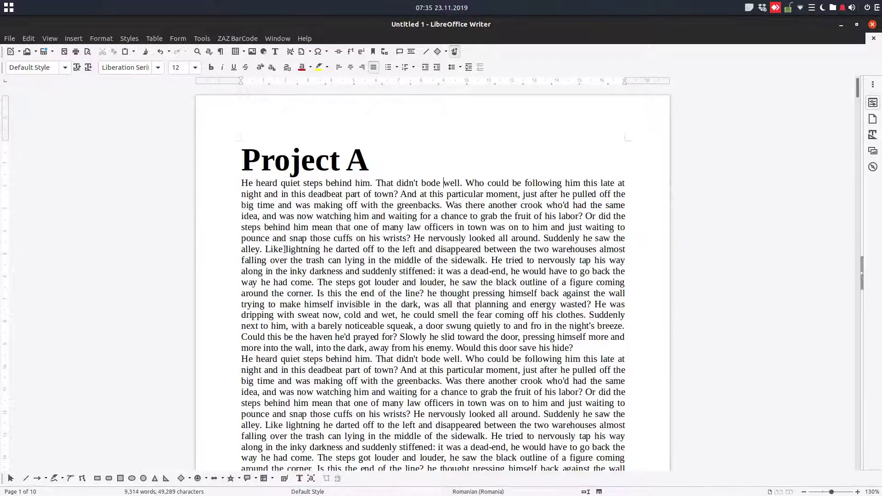
pyautogui.keyDown('ctrl'); pyautogui.scroll(-1, 343, 246); pyautogui.keyUp('ctrl')
pyautogui.keyDown('ctrl'); pyautogui.scroll(-1, 342, 245); pyautogui.keyUp('ctrl')
pyautogui.keyDown('ctrl'); pyautogui.scroll(-1, 343, 245); pyautogui.keyUp('ctrl')
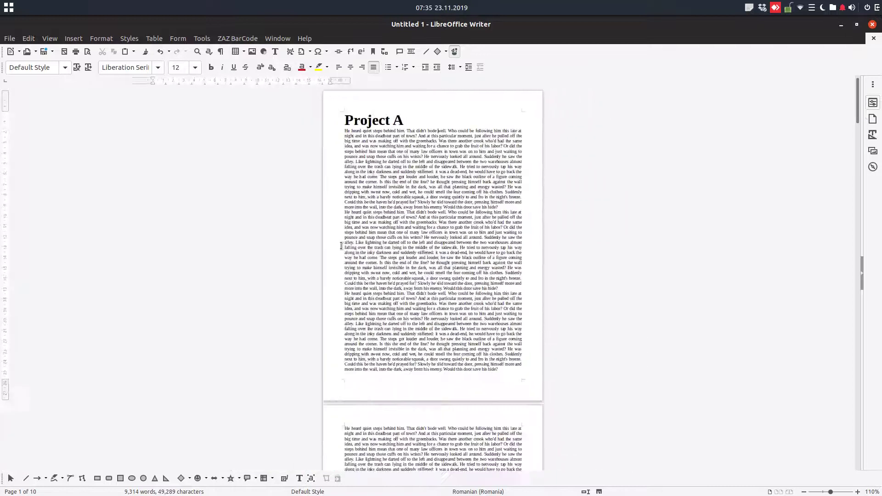
pyautogui.keyDown('ctrl'); pyautogui.scroll(-1, 342, 246); pyautogui.keyUp('ctrl')
pyautogui.keyDown('ctrl'); pyautogui.scroll(-1, 341, 246); pyautogui.keyUp('ctrl')
pyautogui.scroll(-1, 345, 238)
pyautogui.scroll(-2, 349, 232)
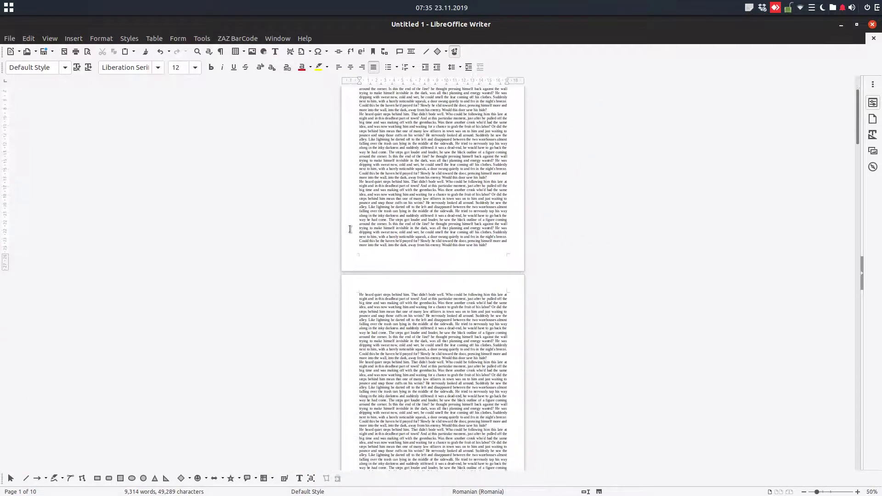
pyautogui.scroll(-3, 349, 231)
pyautogui.scroll(-3, 350, 231)
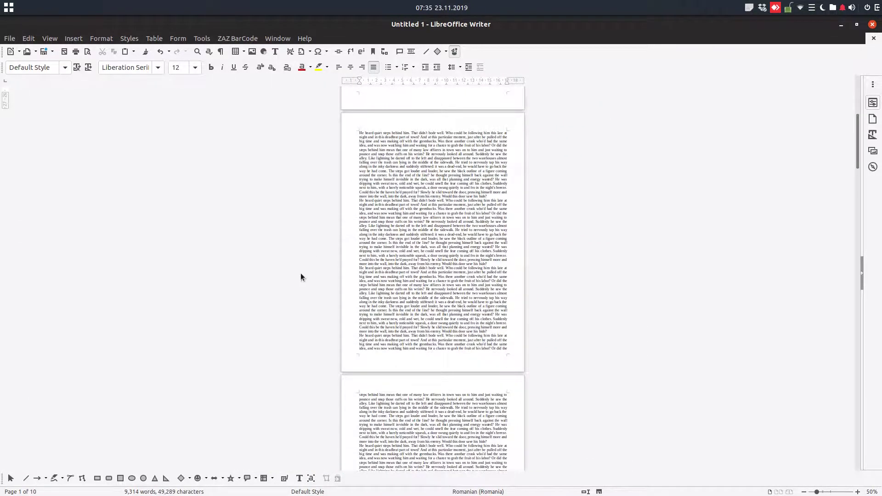
pyautogui.scroll(3, 352, 252)
pyautogui.scroll(5, 352, 252)
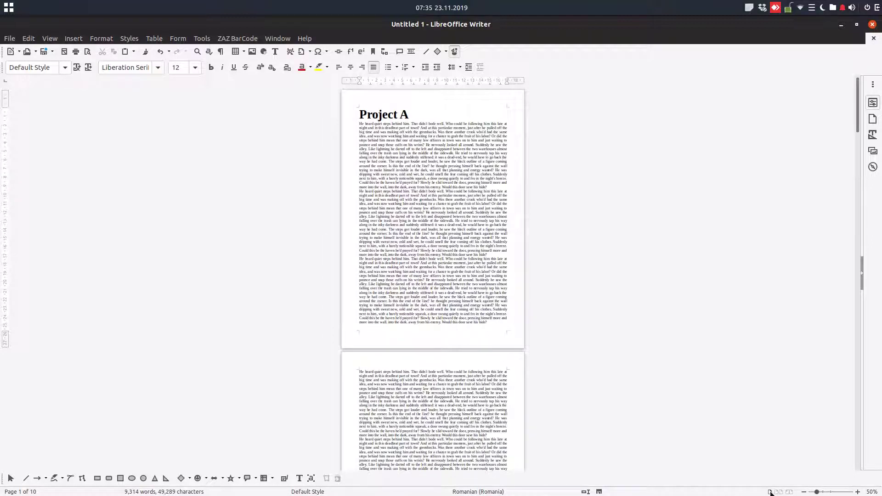
pyautogui.scroll(-1, 487, 245)
pyautogui.scroll(-1, 476, 276)
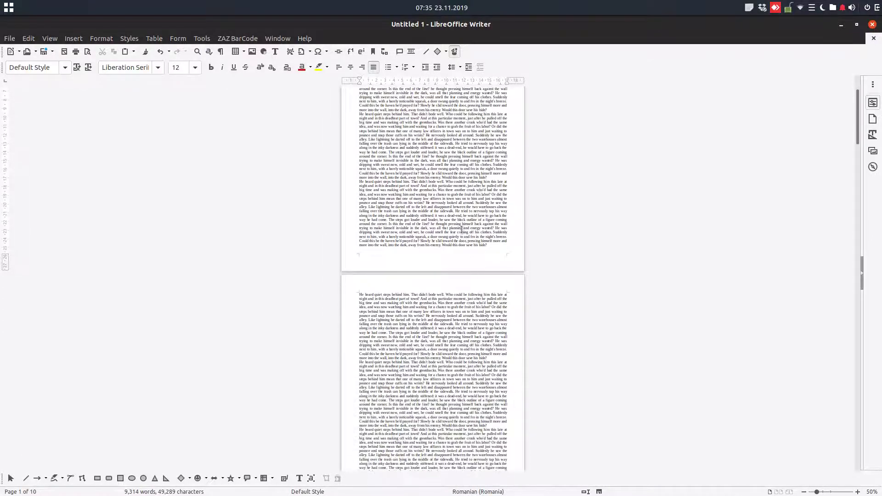
pyautogui.scroll(-2, 459, 248)
pyautogui.scroll(-2, 460, 248)
pyautogui.scroll(-3, 456, 276)
pyautogui.scroll(-2, 451, 292)
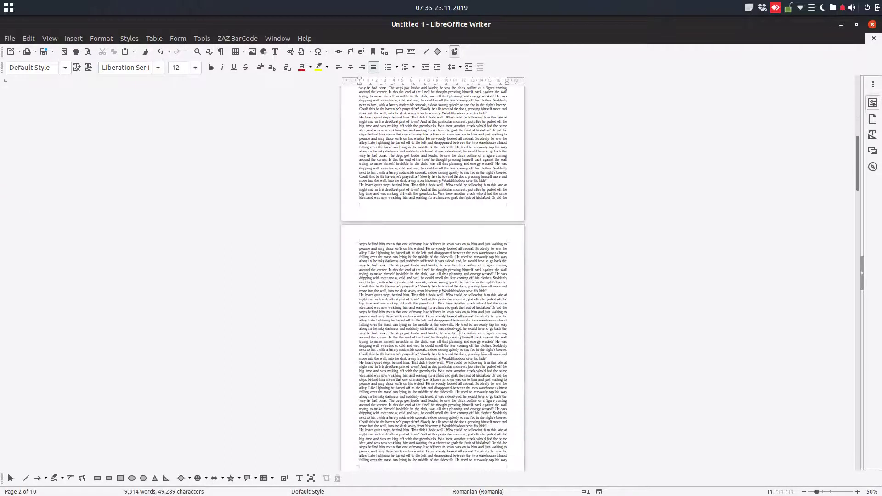
# Lay the pages out in multi-page view, then switch to book-view spreads
pyautogui.click(779, 492)
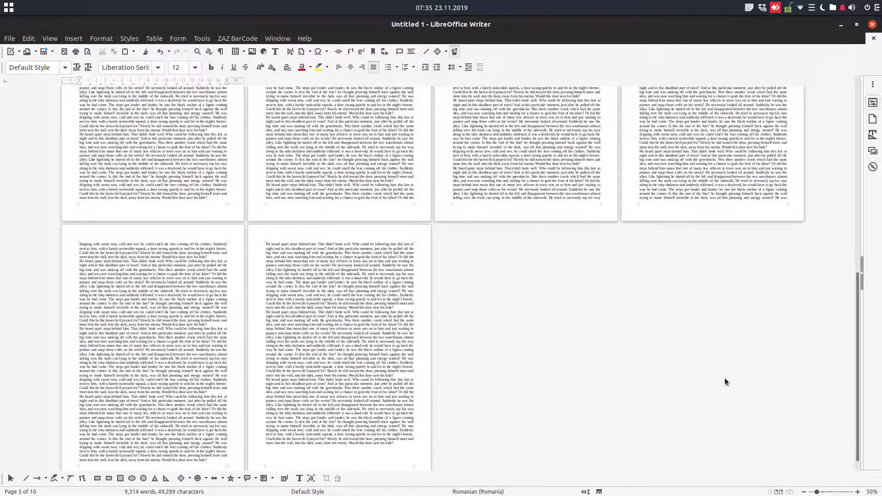
pyautogui.keyDown('ctrl'); pyautogui.scroll(-3, 724, 381); pyautogui.keyUp('ctrl')
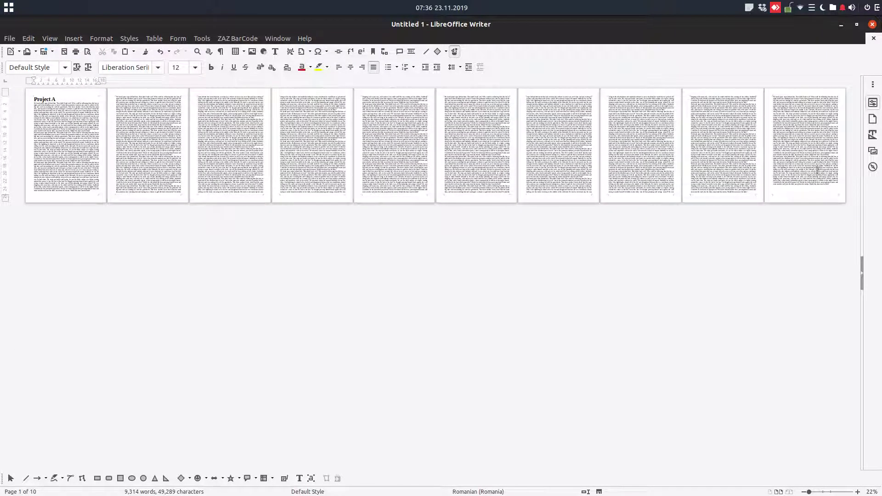
pyautogui.click(789, 493)
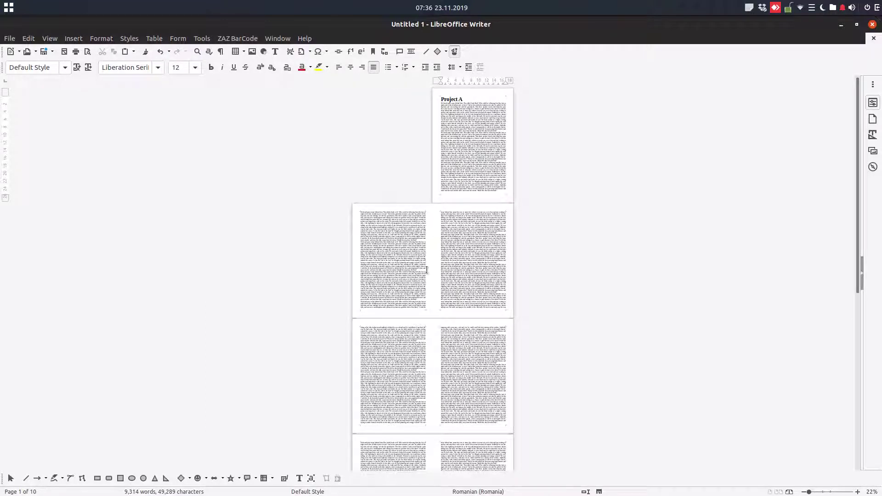
# Switch from single-page to multi-page view, then select and deselect text on page 2
pyautogui.click(770, 492)
pyautogui.keyDown('ctrl'); pyautogui.scroll(4, 467, 234); pyautogui.keyUp('ctrl')
pyautogui.keyDown('ctrl'); pyautogui.scroll(3, 468, 231); pyautogui.keyUp('ctrl')
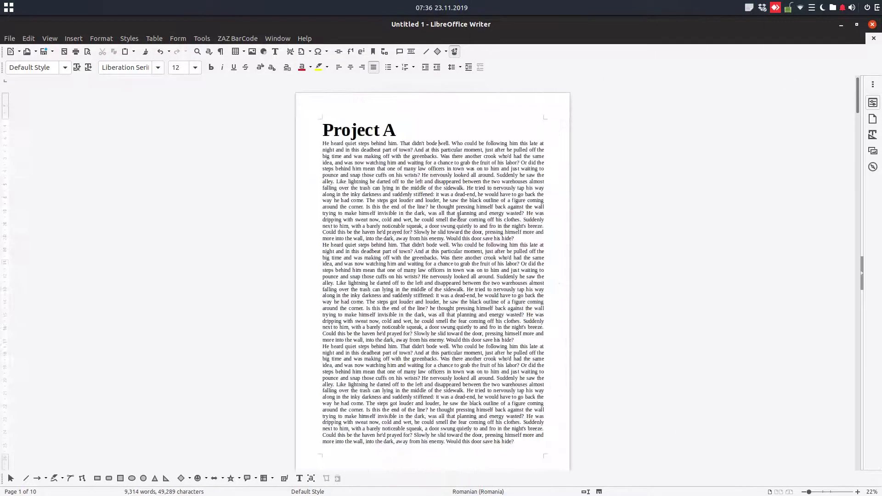
pyautogui.click(779, 492)
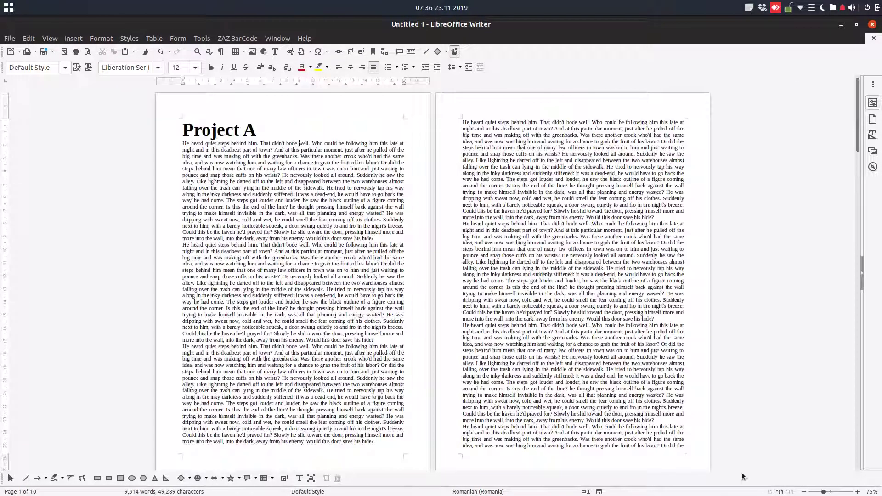
pyautogui.keyDown('ctrl'); pyautogui.scroll(-2, 601, 267); pyautogui.keyUp('ctrl')
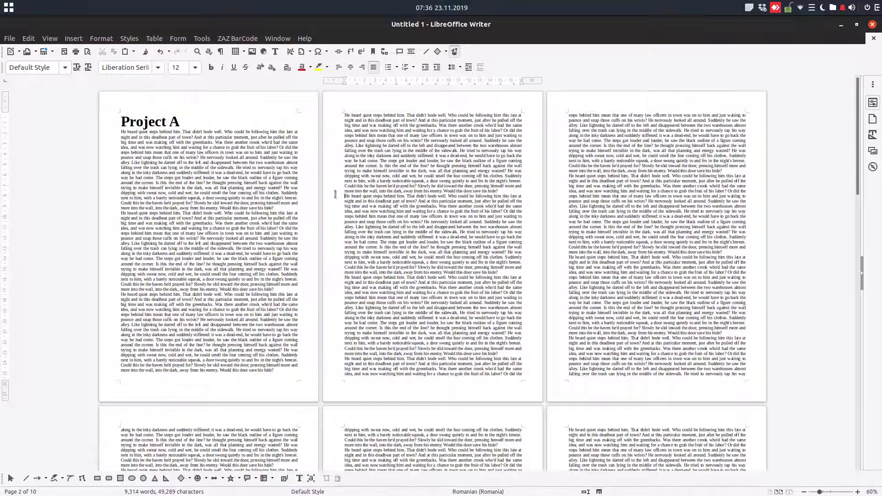
pyautogui.moveTo(336, 194); pyautogui.dragTo(470, 252)
pyautogui.click(347, 214)
# Open print preview with a single page, then switch to two pages side by side
pyautogui.click(87, 53)
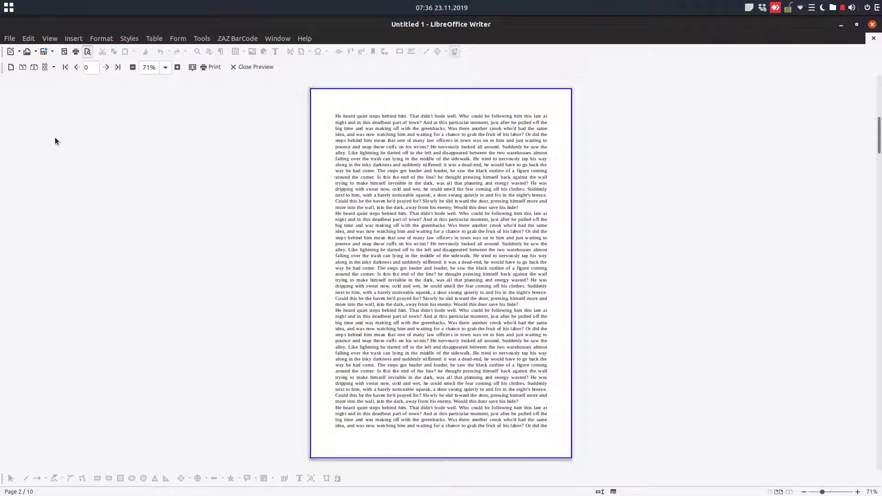
pyautogui.click(11, 67)
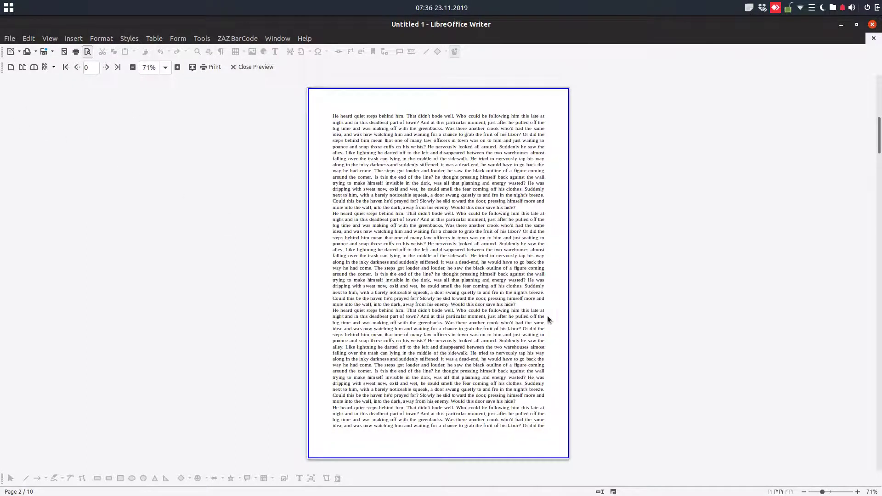
pyautogui.scroll(-3, 547, 316)
pyautogui.scroll(-2, 544, 314)
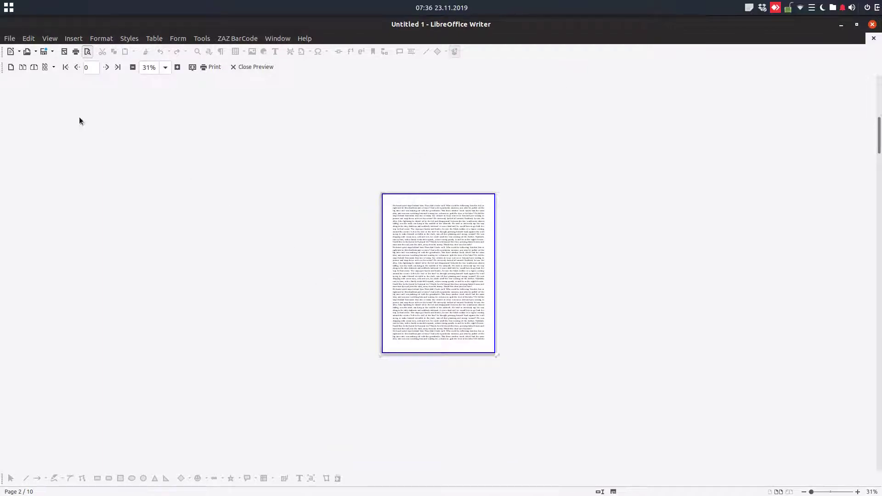
pyautogui.click(19, 67)
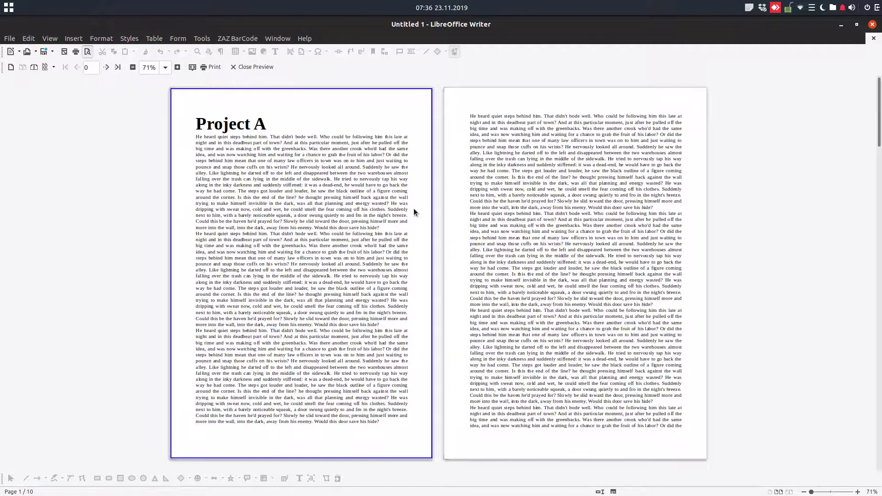
pyautogui.scroll(-3, 414, 212)
pyautogui.scroll(3, 421, 213)
pyautogui.scroll(2, 431, 215)
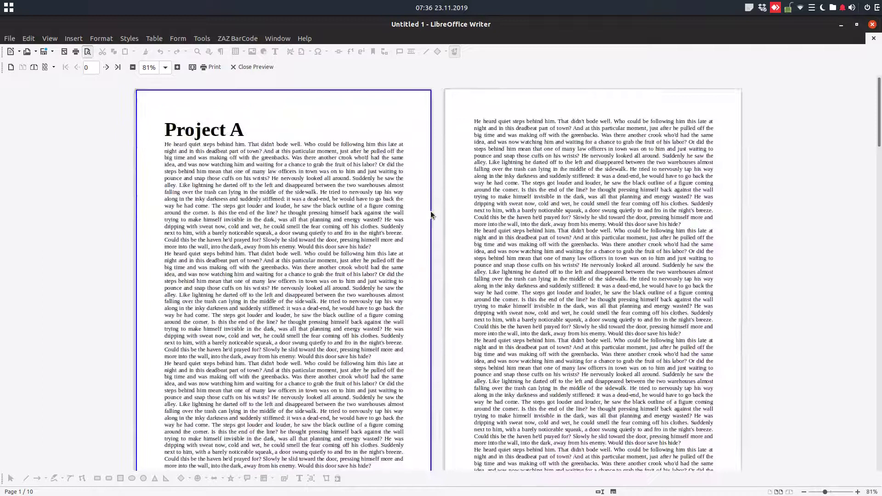
pyautogui.scroll(-1, 414, 207)
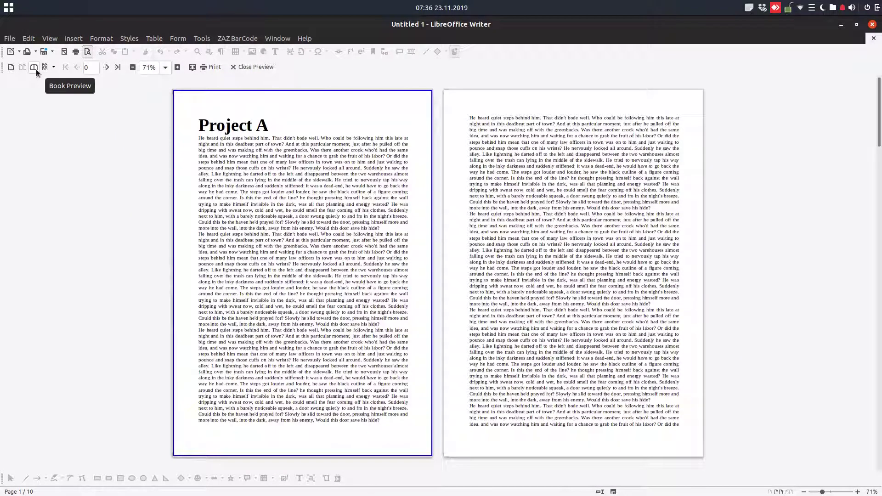
# Switch the preview to book layout and select pages in the page 2–3 spread
pyautogui.click(35, 68)
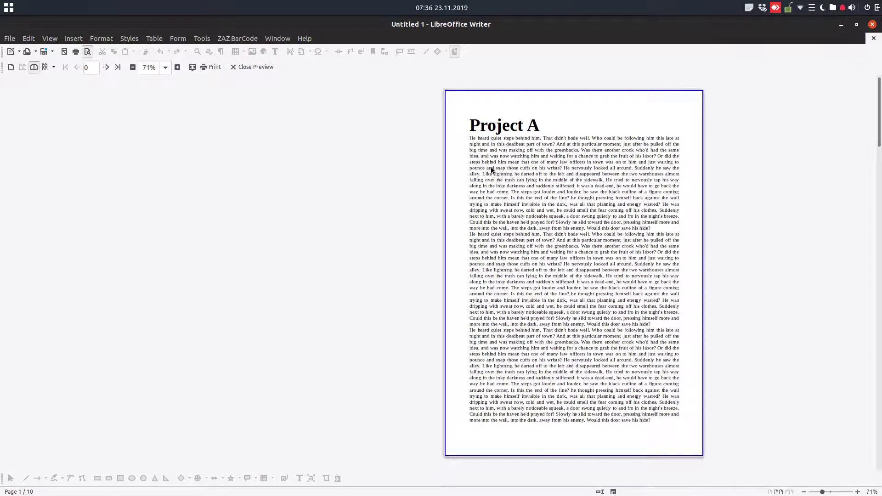
pyautogui.scroll(-1, 491, 167)
pyautogui.scroll(1, 490, 166)
pyautogui.scroll(-1, 503, 210)
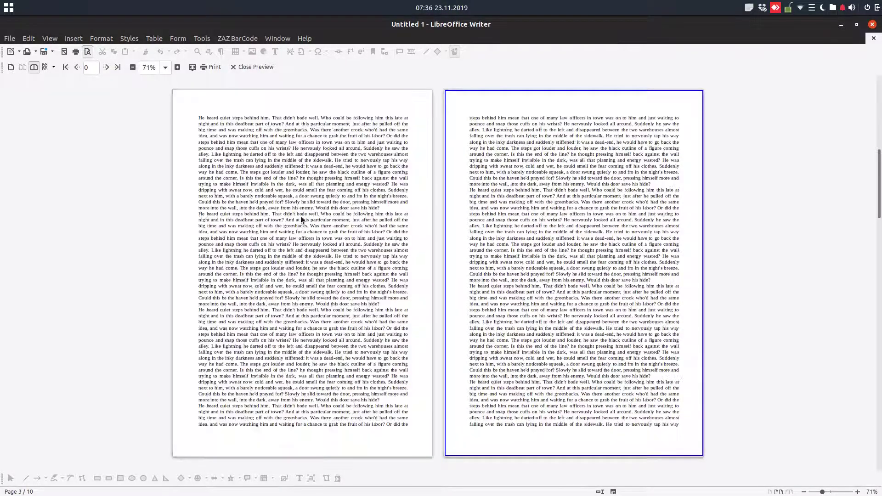
pyautogui.click(281, 183)
pyautogui.click(586, 199)
pyautogui.click(251, 121)
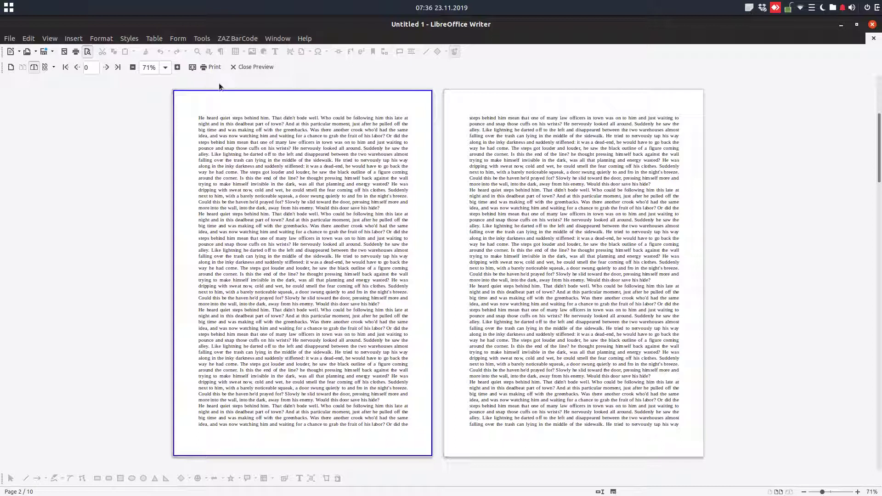
# Try the four-by-two and single-row pages-per-preview layouts
pyautogui.click(47, 68)
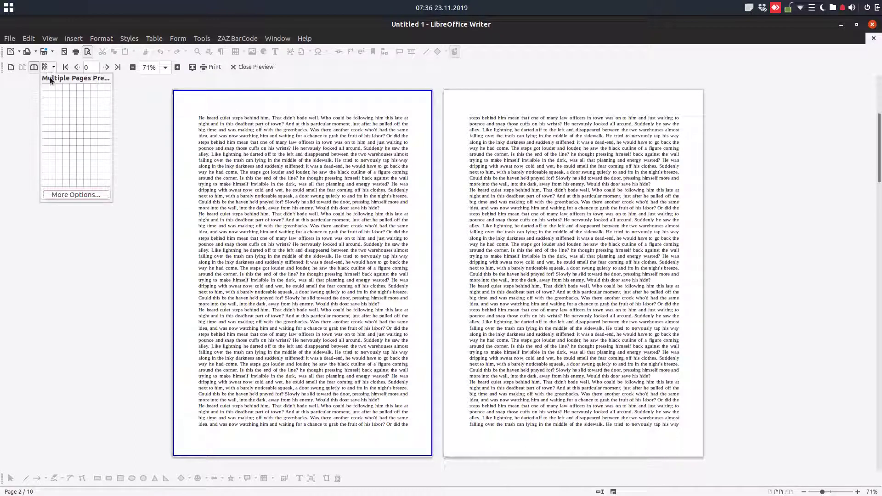
pyautogui.click(67, 95)
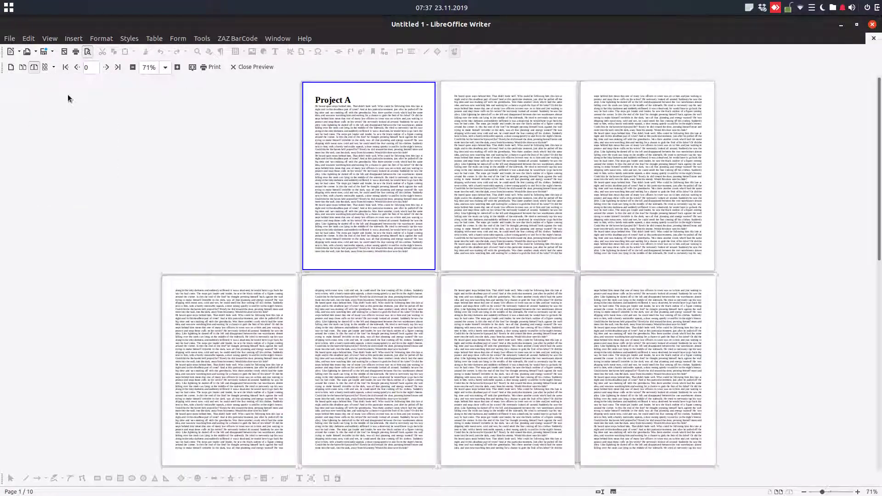
pyautogui.click(48, 67)
pyautogui.click(106, 85)
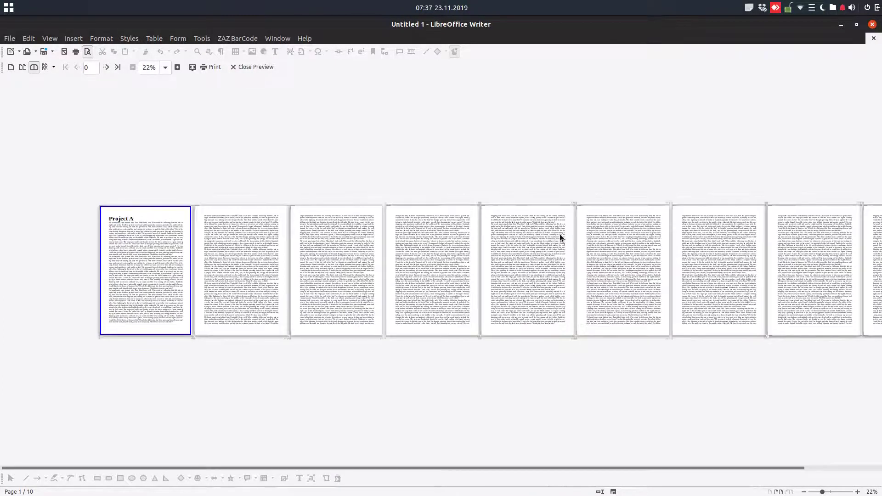
pyautogui.scroll(3, 472, 237)
pyautogui.scroll(2, 469, 236)
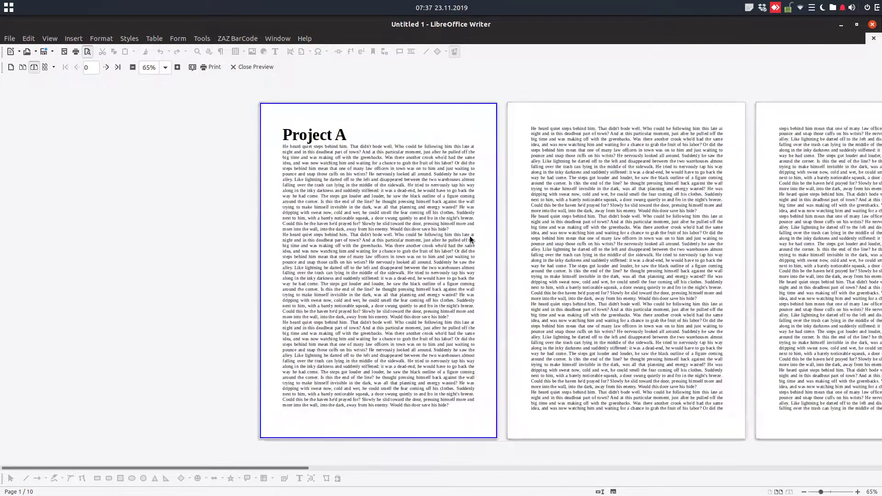
pyautogui.scroll(-3, 562, 259)
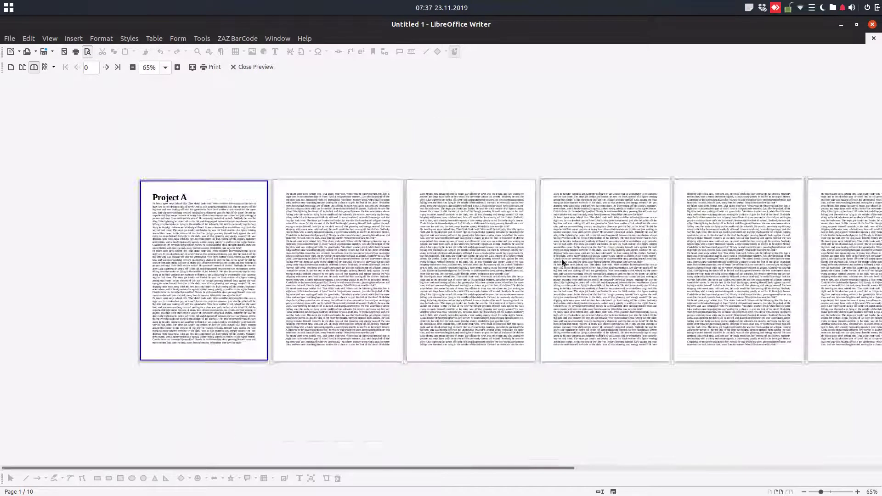
pyautogui.scroll(-2, 562, 260)
pyautogui.scroll(-2, 656, 272)
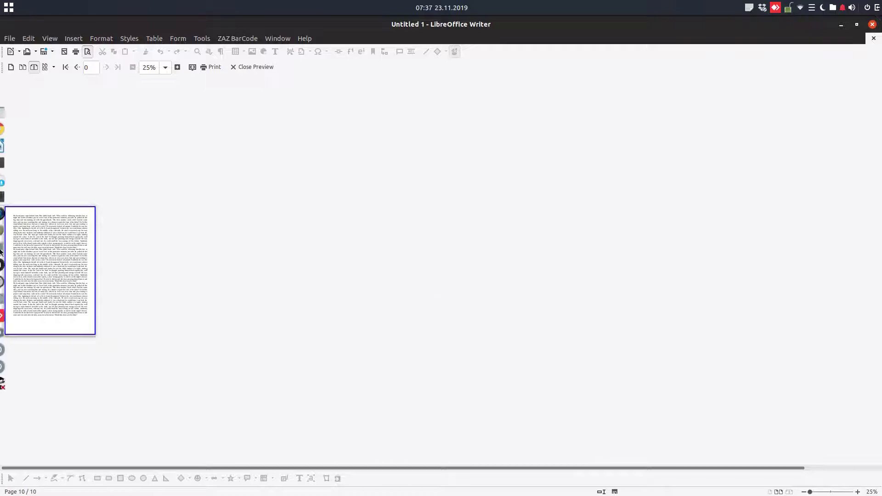
pyautogui.scroll(2, 113, 270)
pyautogui.scroll(-2, 111, 274)
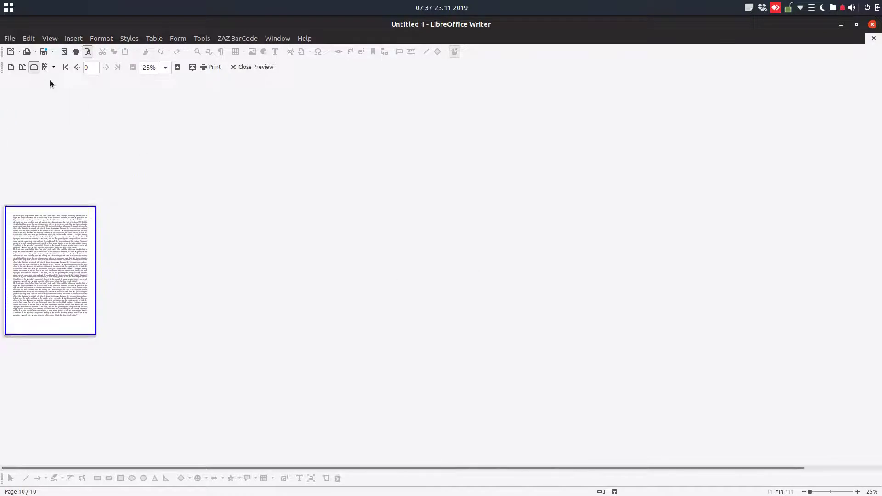
# Set the preview to an eight-by-two grid and bring up the Print dialog
pyautogui.click(45, 67)
pyautogui.click(100, 96)
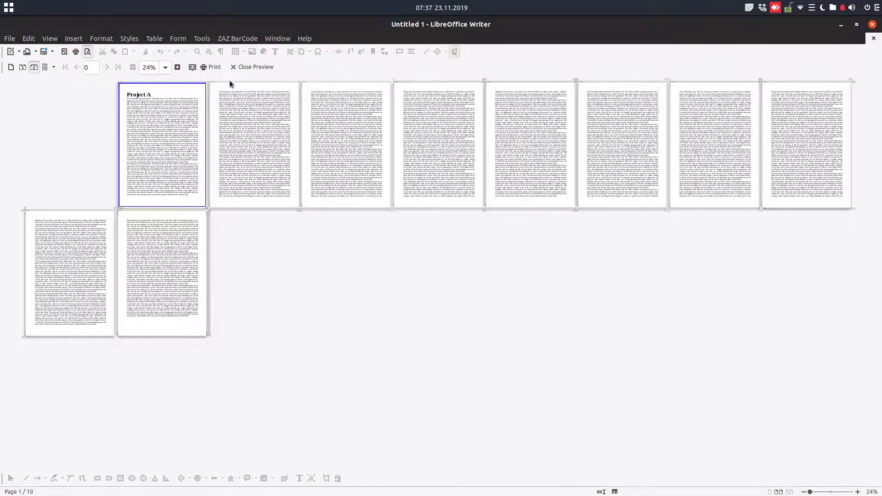
pyautogui.click(215, 66)
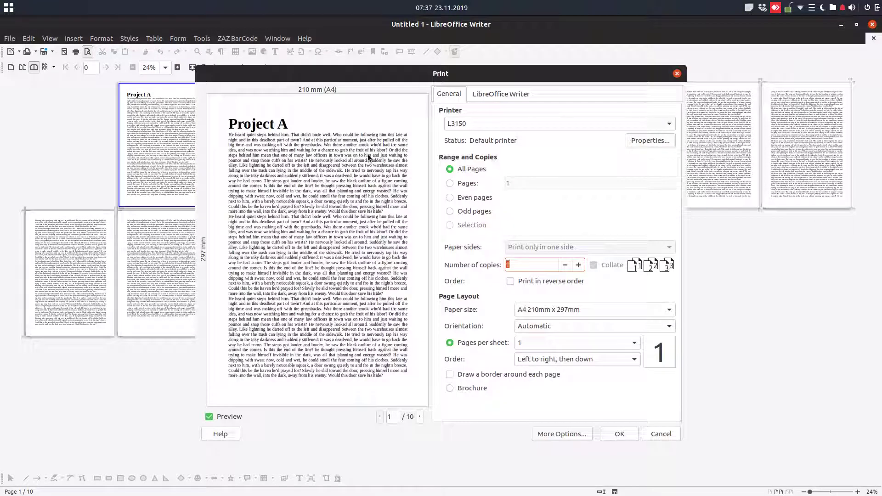
# Cancel the Print dialog and close print preview
pyautogui.click(650, 435)
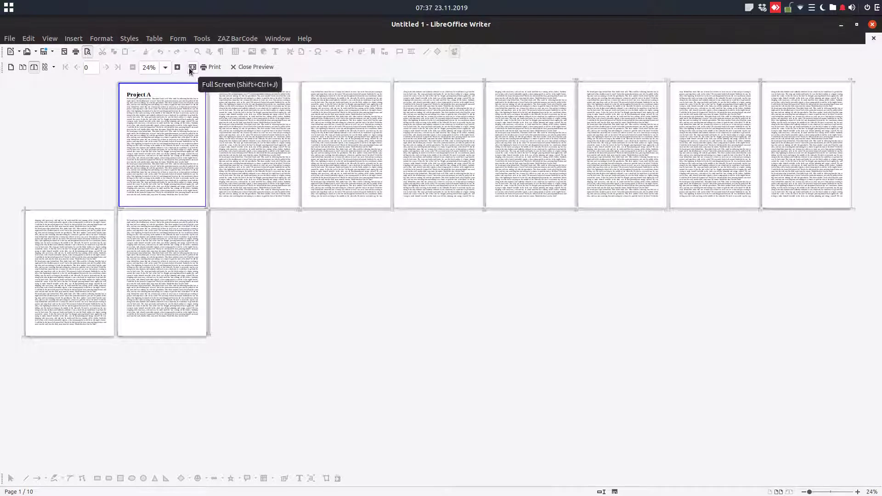
pyautogui.click(248, 67)
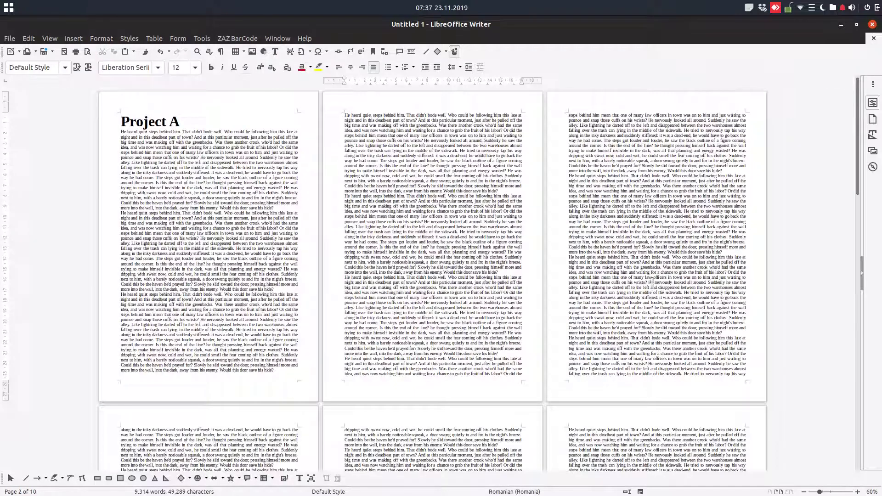
# Set the zoom to Entire Page and switch to single-page view
pyautogui.rightClick(872, 492)
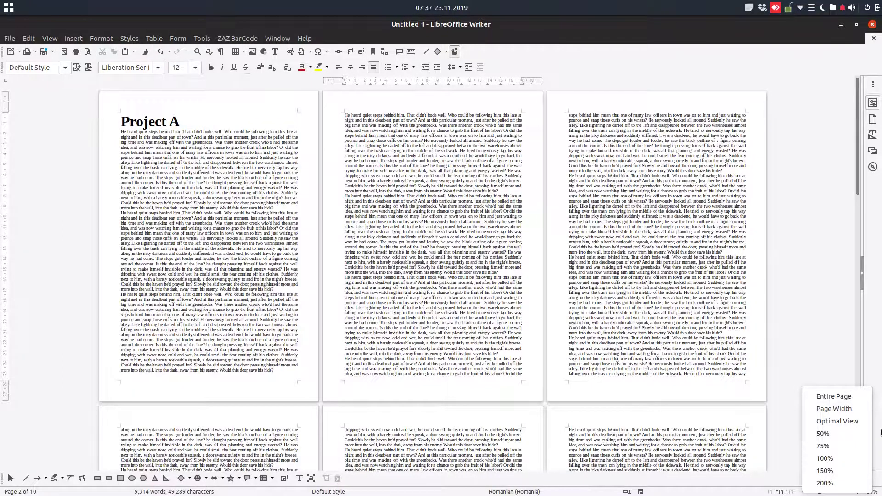
pyautogui.click(832, 399)
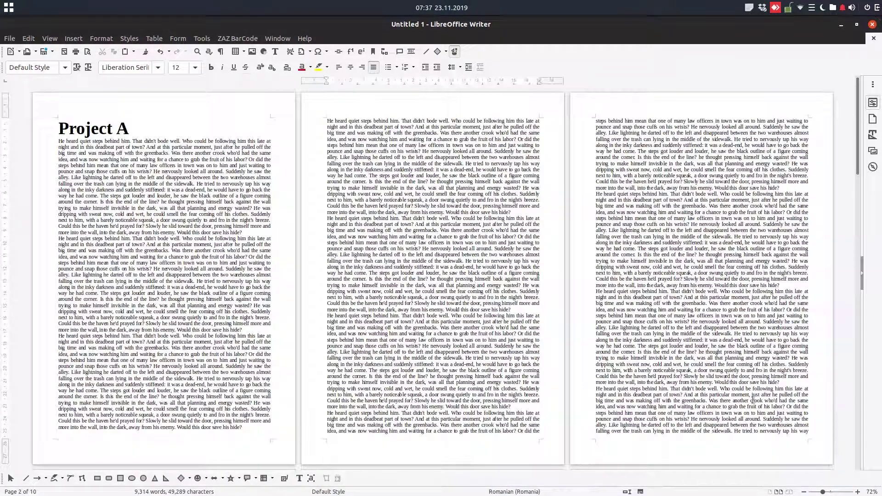
pyautogui.click(771, 492)
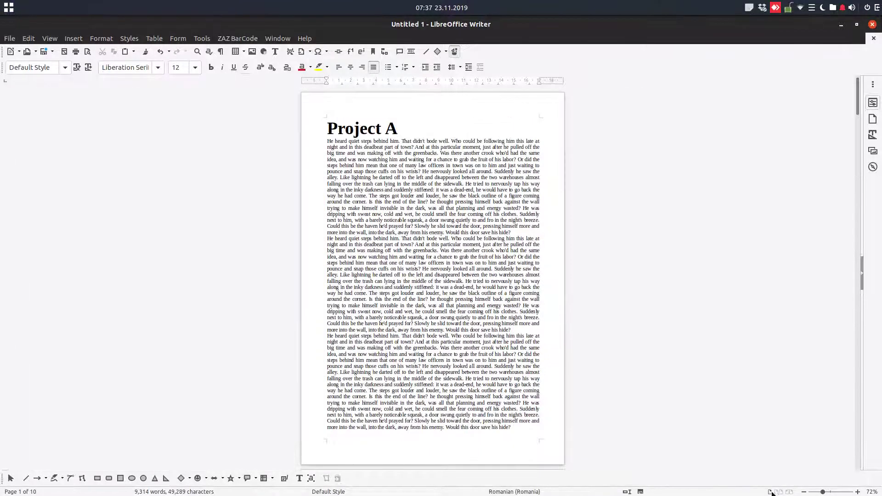
pyautogui.rightClick(872, 492)
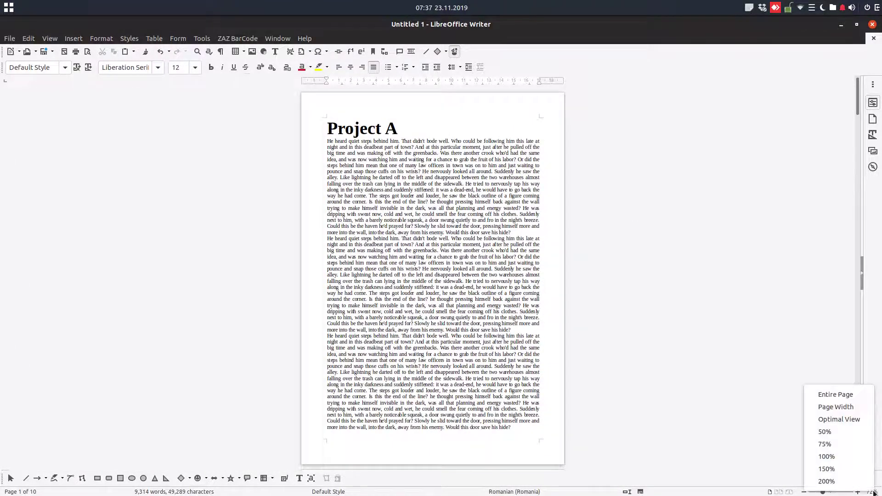
pyautogui.click(838, 394)
pyautogui.scroll(3, 482, 185)
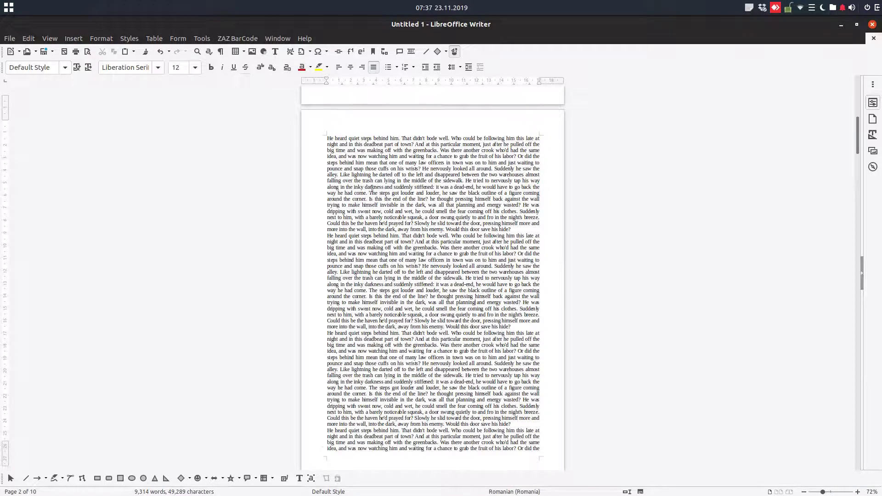
pyautogui.scroll(4, 449, 176)
pyautogui.scroll(3, 394, 165)
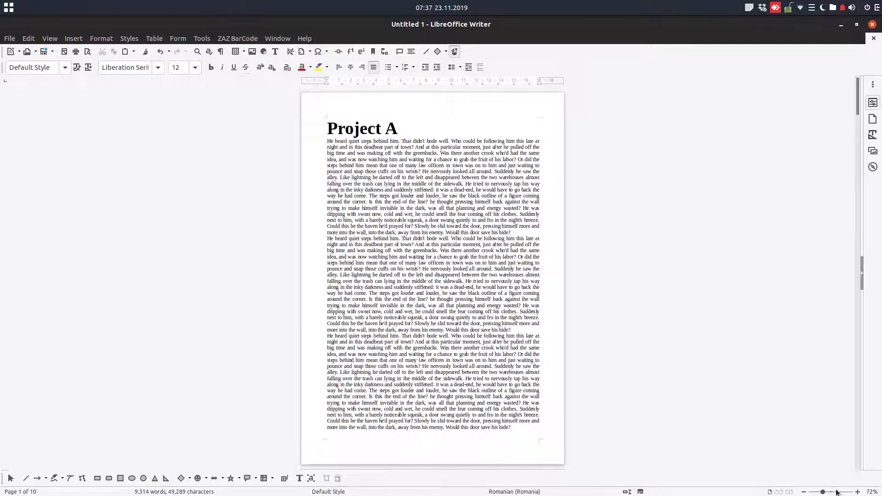
pyautogui.rightClick(877, 494)
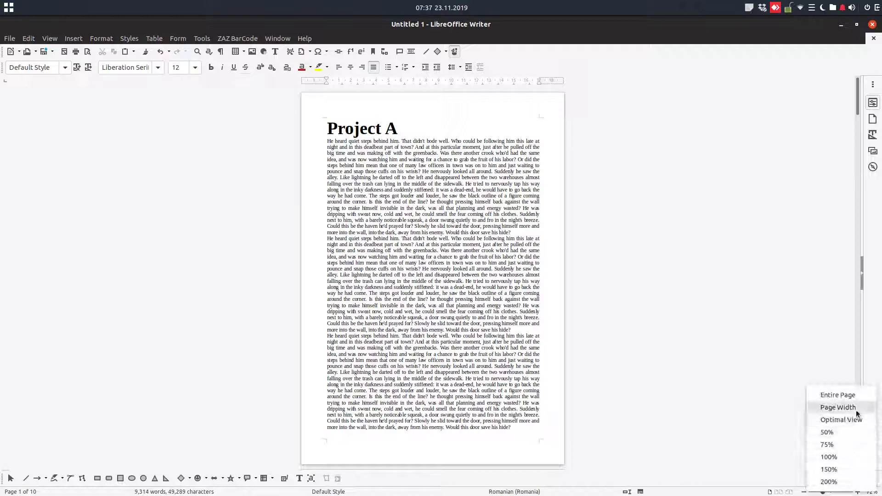
# Zoom to Page Width and delete the stray characters after 'him.'
pyautogui.click(835, 406)
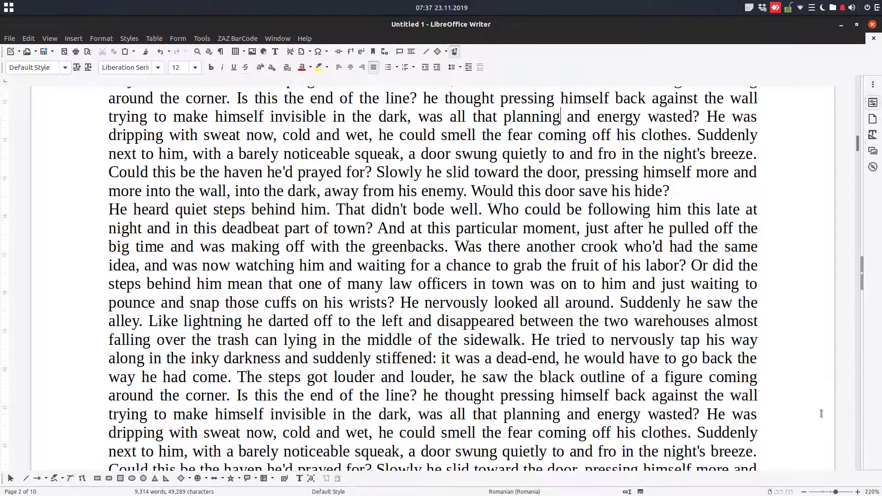
pyautogui.scroll(-5, 558, 382)
pyautogui.scroll(-5, 558, 381)
pyautogui.scroll(10, 559, 381)
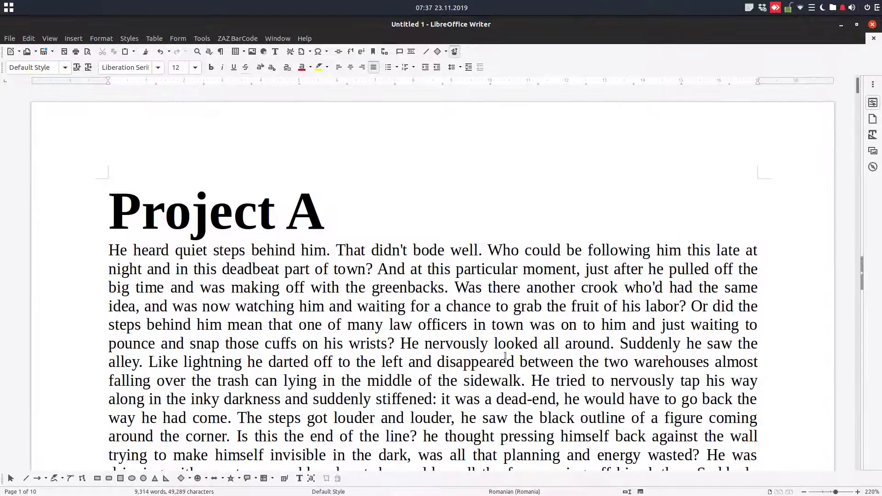
pyautogui.click(332, 250)
pyautogui.write('sdsj')
pyautogui.press('BackSpace')
pyautogui.press('BackSpace')
pyautogui.press('BackSpace')
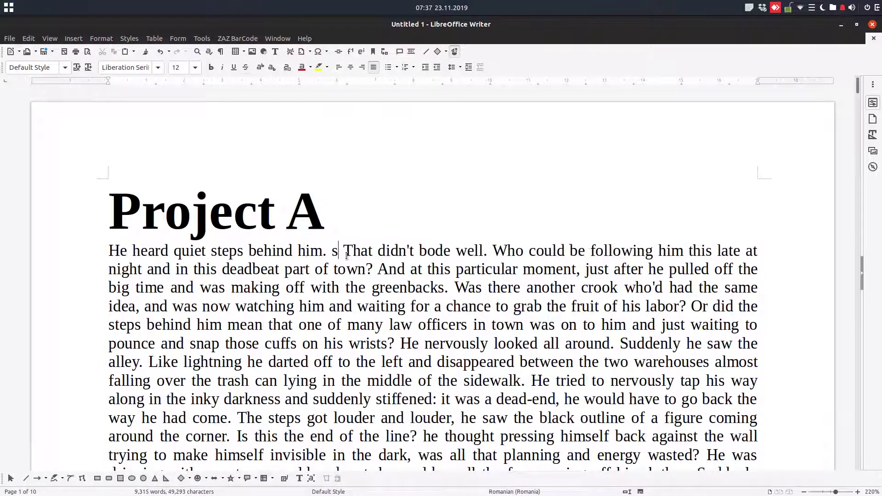
pyautogui.press('BackSpace')
pyautogui.press('BackSpace')
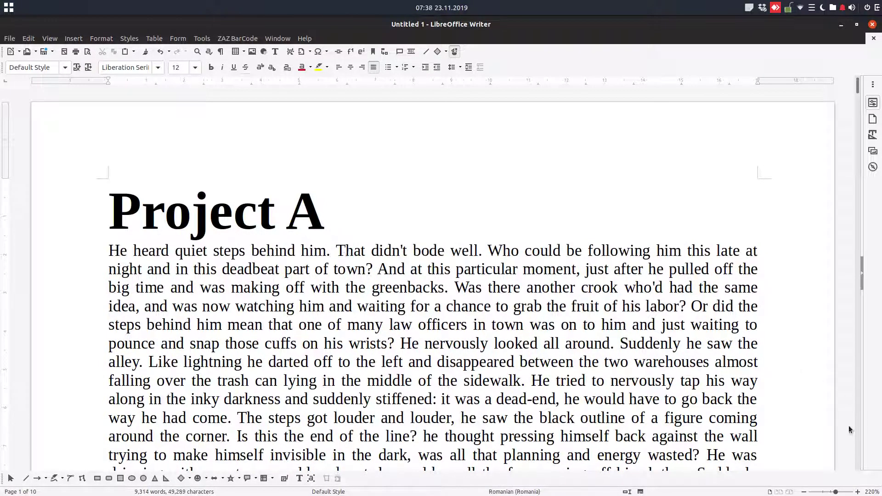
pyautogui.rightClick(873, 493)
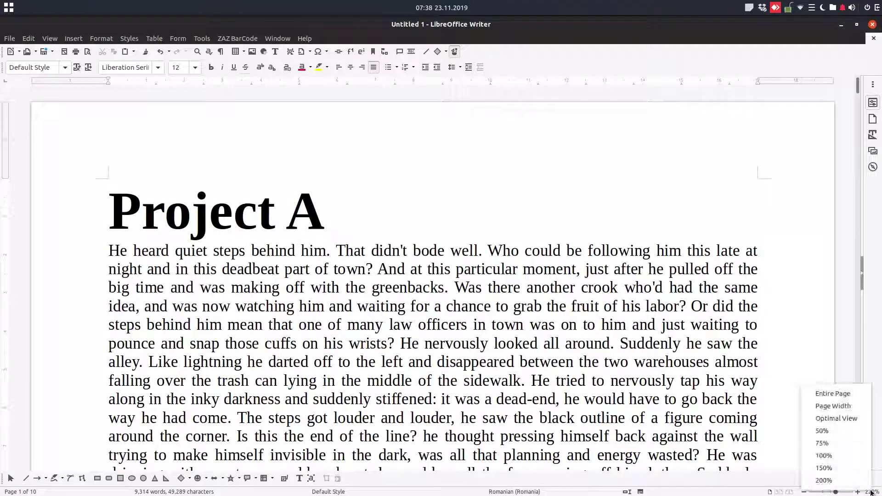
# Choose Optimal View, enlarging the text to 265%
pyautogui.click(852, 421)
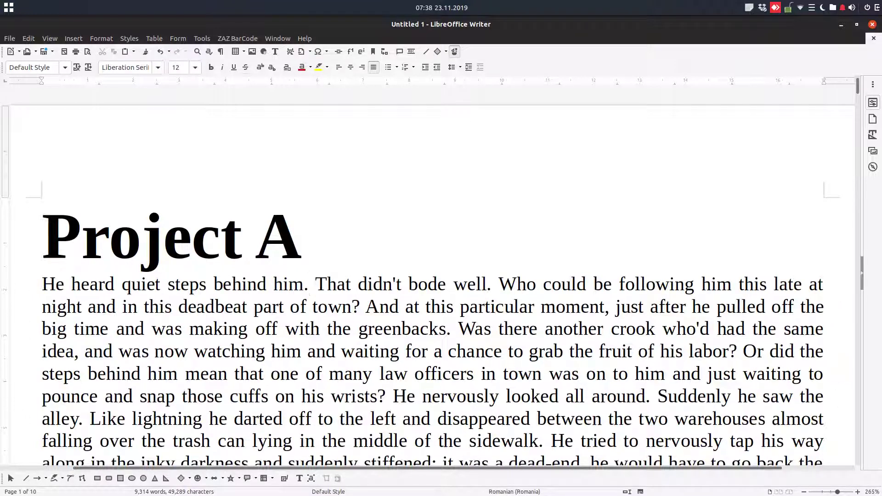
pyautogui.rightClick(866, 494)
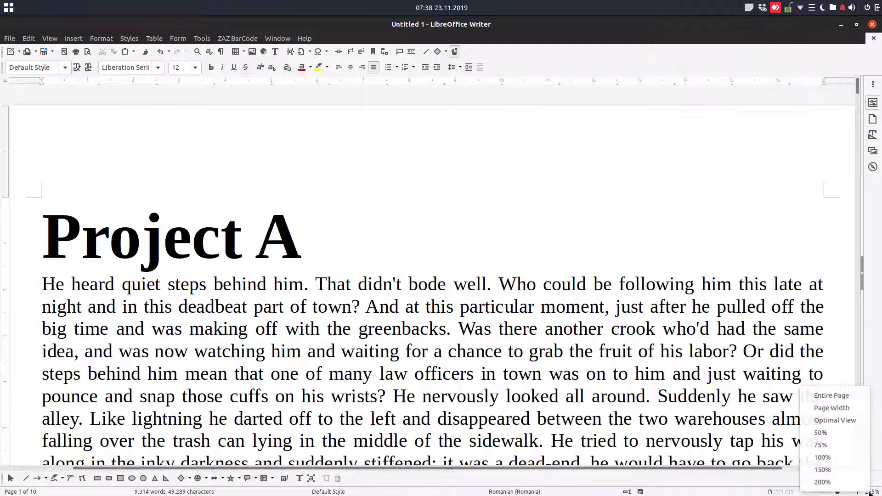
# Step the zoom through 50%, 75%, 100%, 150% and 200%, then click before 'nervously'
pyautogui.click(849, 433)
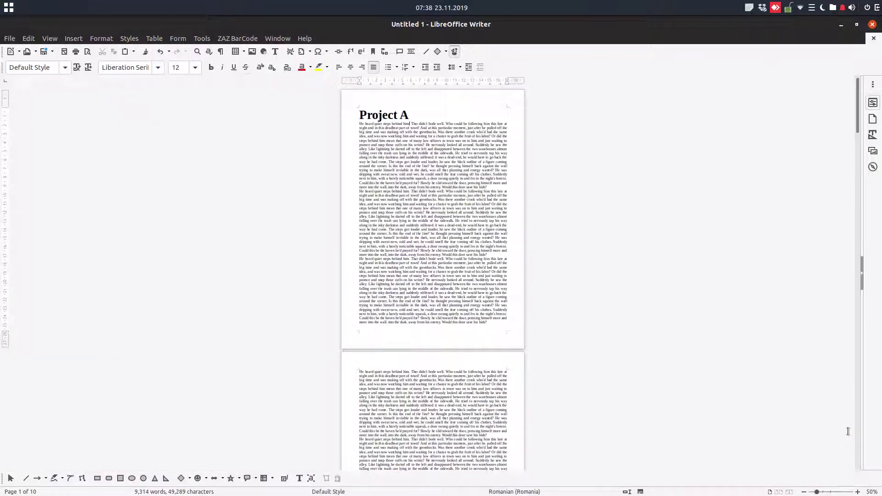
pyautogui.rightClick(871, 493)
pyautogui.click(850, 445)
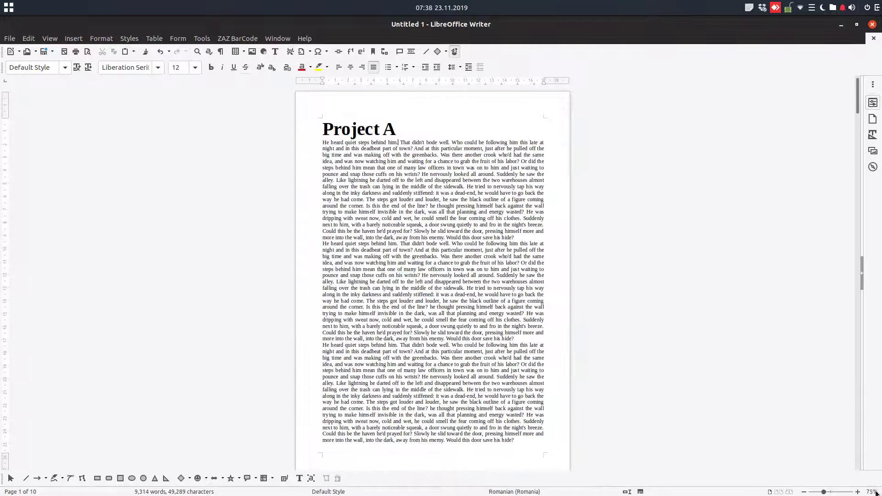
pyautogui.rightClick(874, 492)
pyautogui.click(848, 458)
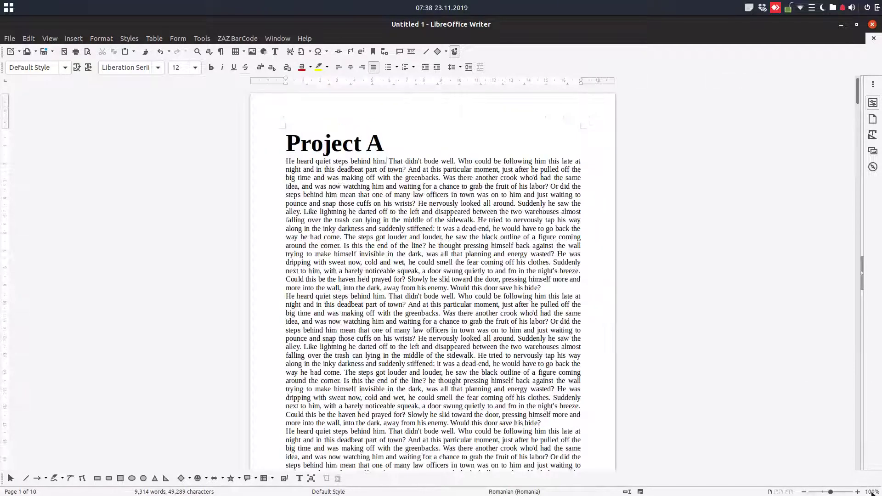
pyautogui.rightClick(874, 493)
pyautogui.click(851, 470)
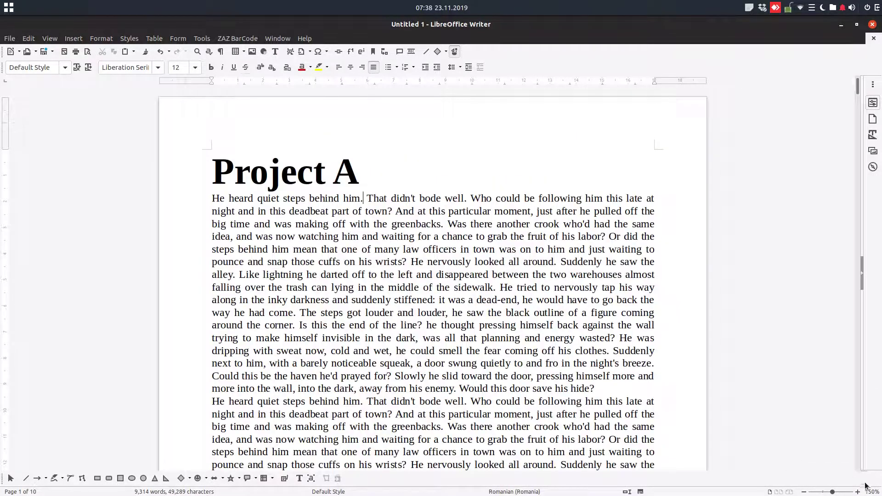
pyautogui.rightClick(873, 492)
pyautogui.click(850, 482)
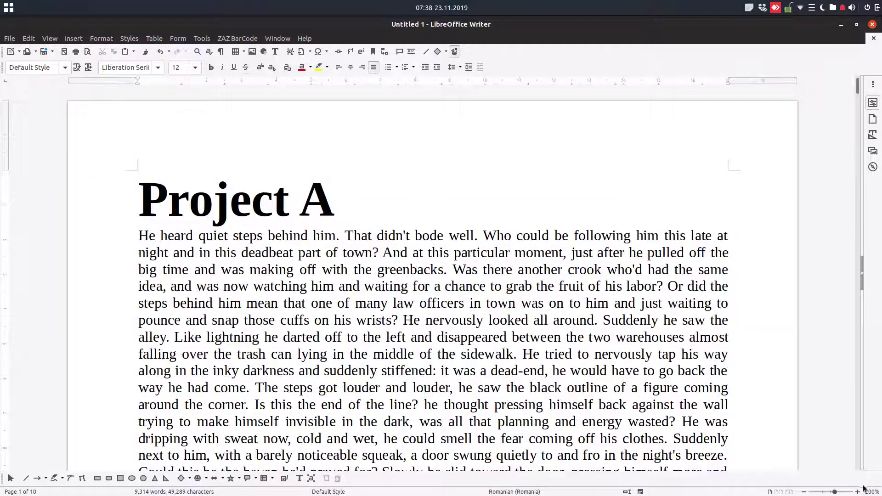
pyautogui.click(599, 348)
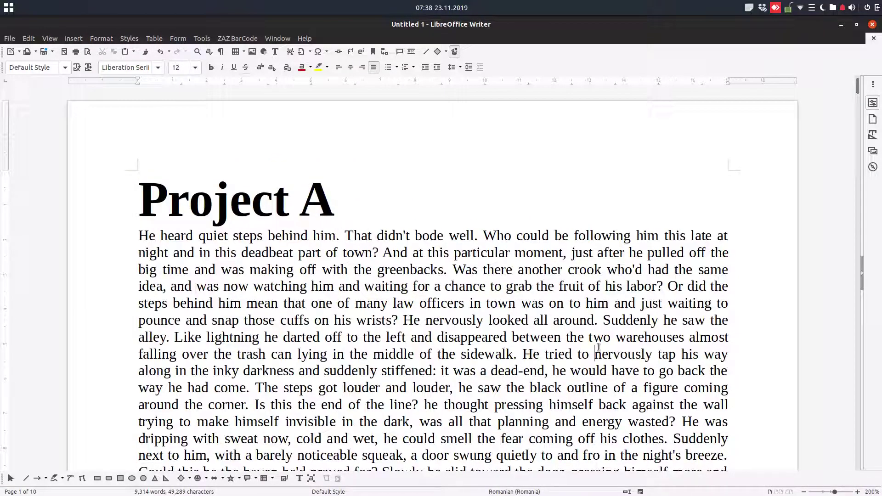